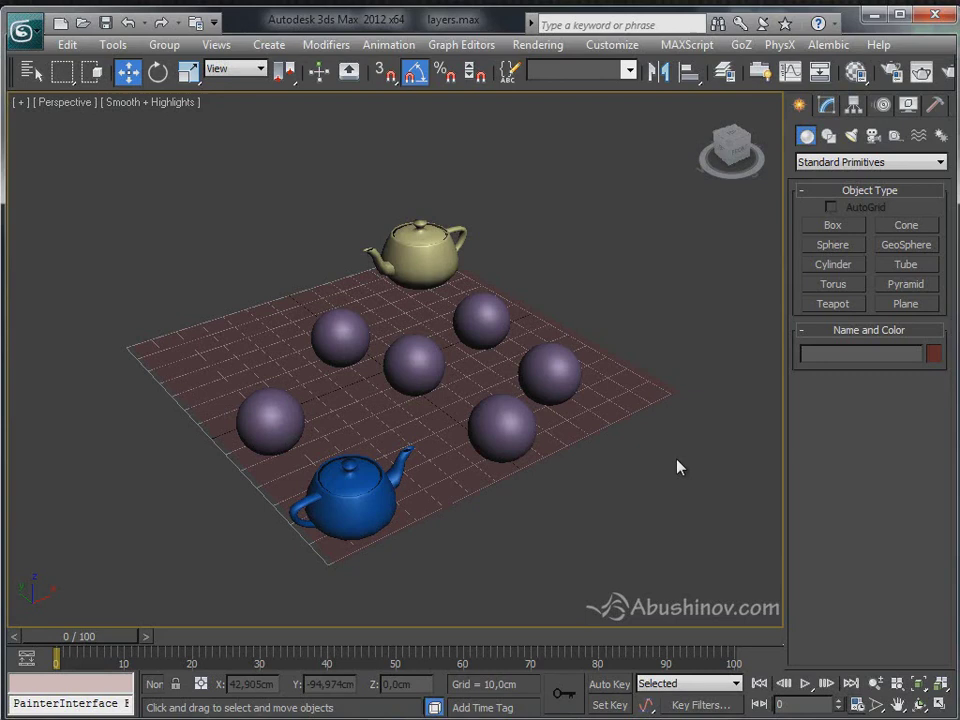
Open the layer manager and arrange it beside the scene so the teapots, spheres and plane stay in view.
left_click(728, 76)
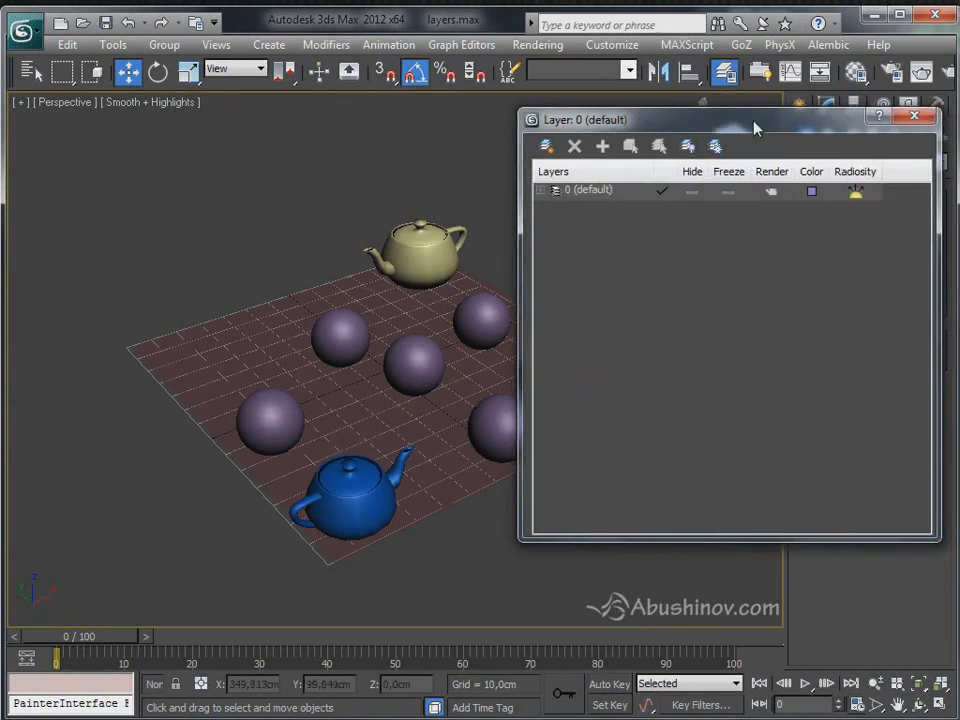
left_click_drag(755, 127, 731, 99)
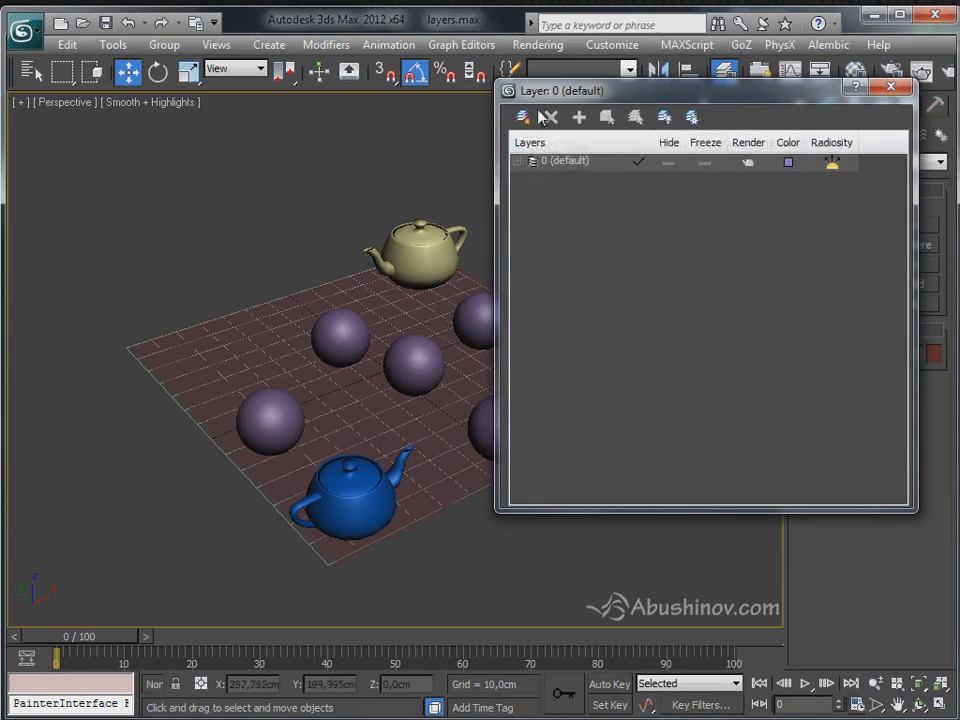
left_click_drag(575, 92, 624, 99)
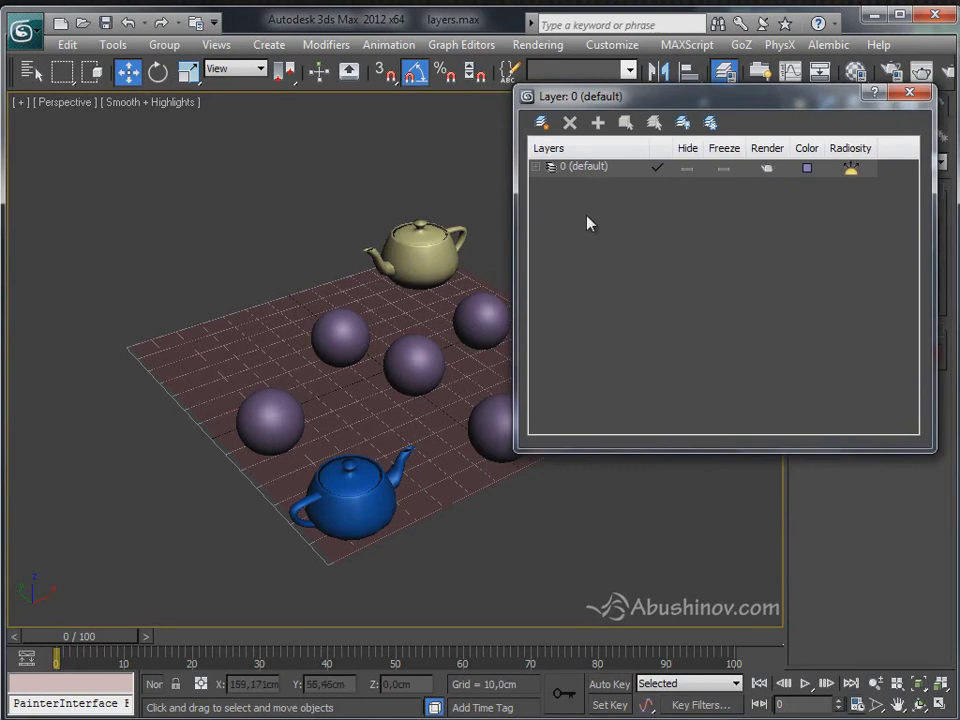
left_click(595, 168)
left_click(613, 222)
middle_click_drag(388, 285, 258, 332)
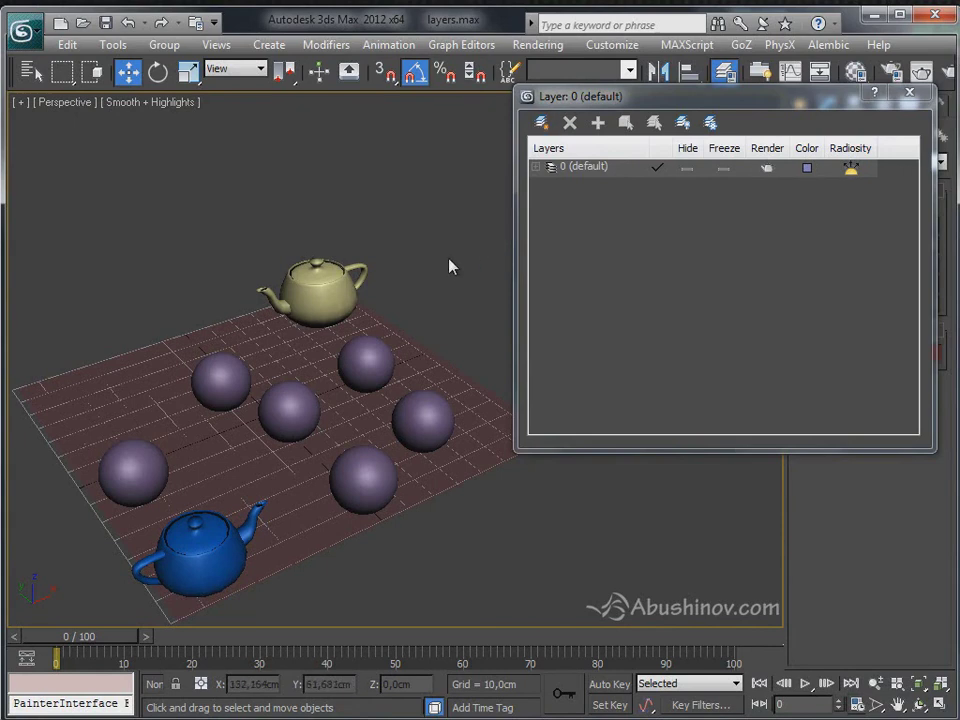
Put the two teapots on a new layer named teapot, and make 0 (default) the current layer again.
left_click(148, 457)
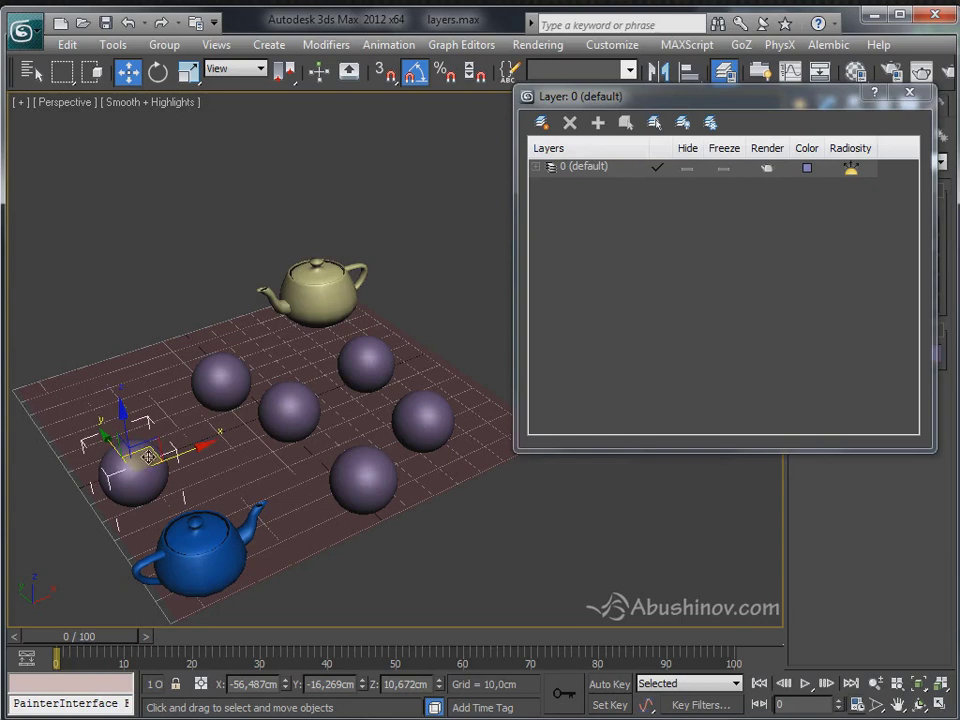
left_click(310, 292)
left_click(190, 542, "ctrl")
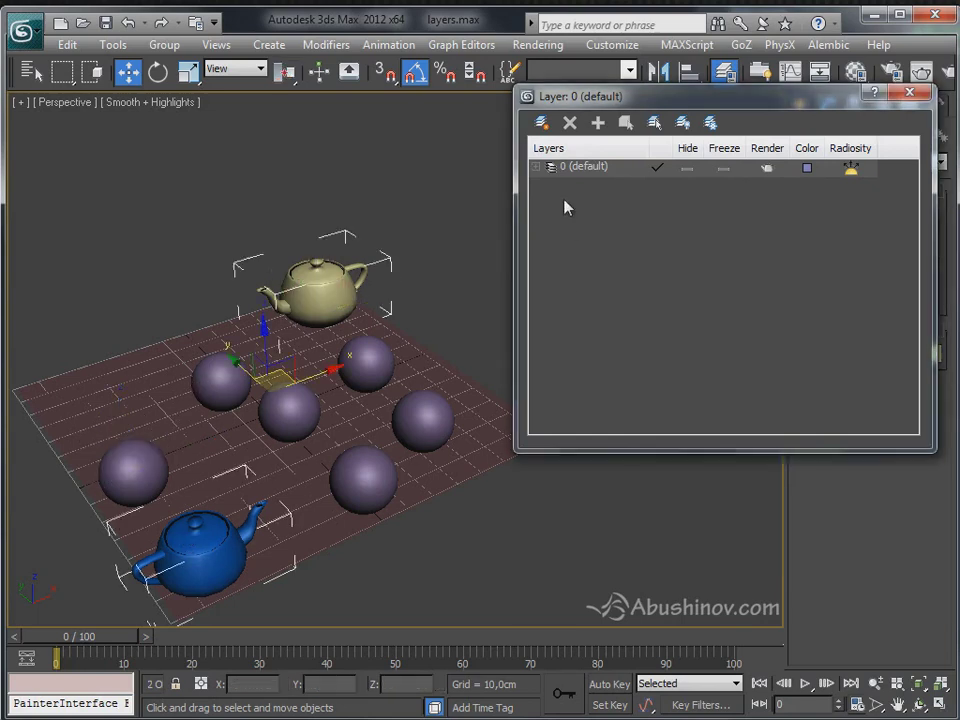
left_click(546, 128)
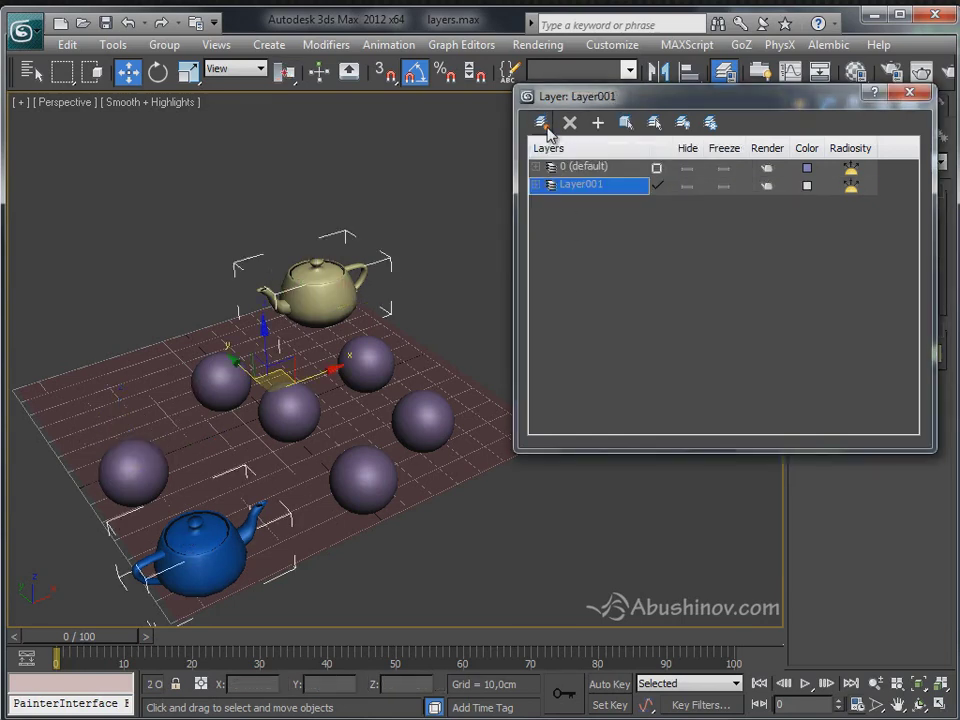
left_click(596, 222)
left_click(598, 190)
left_click(599, 188)
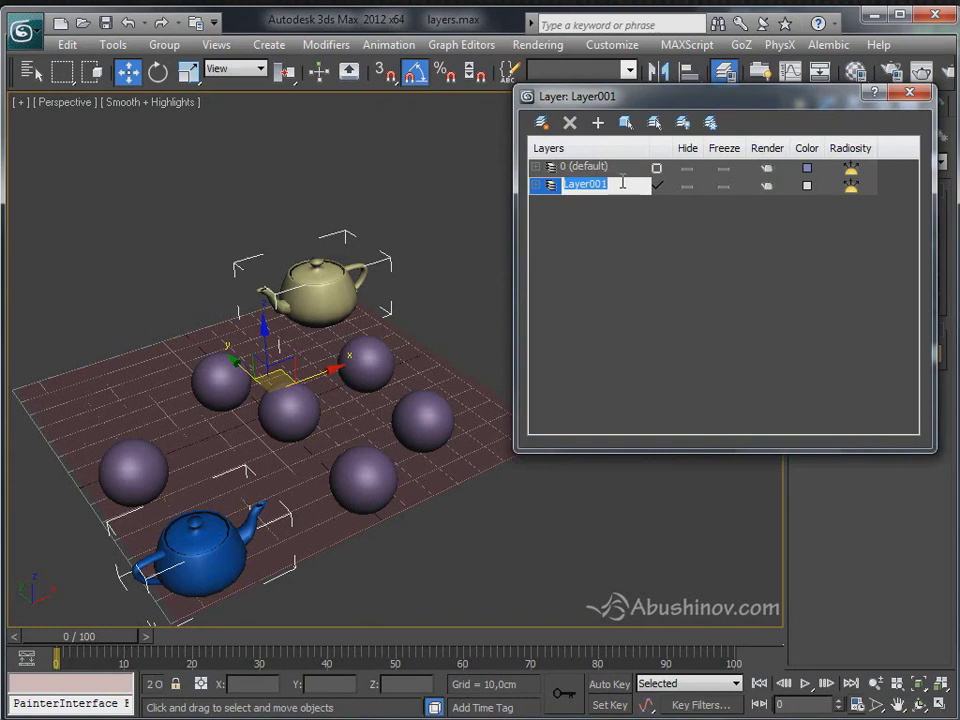
type("teapot")
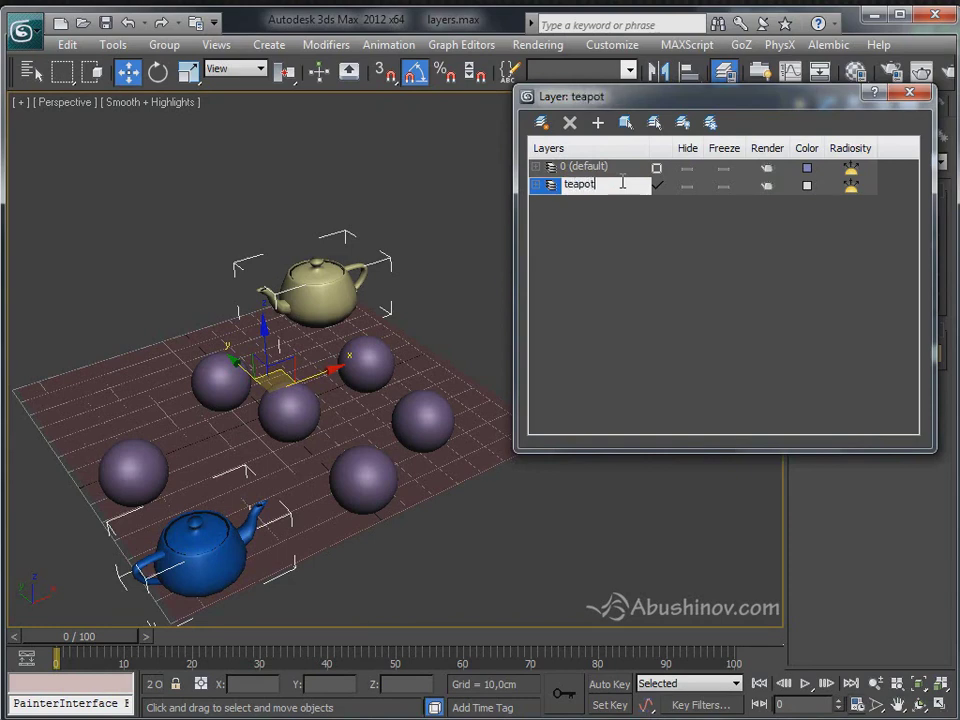
key("Return")
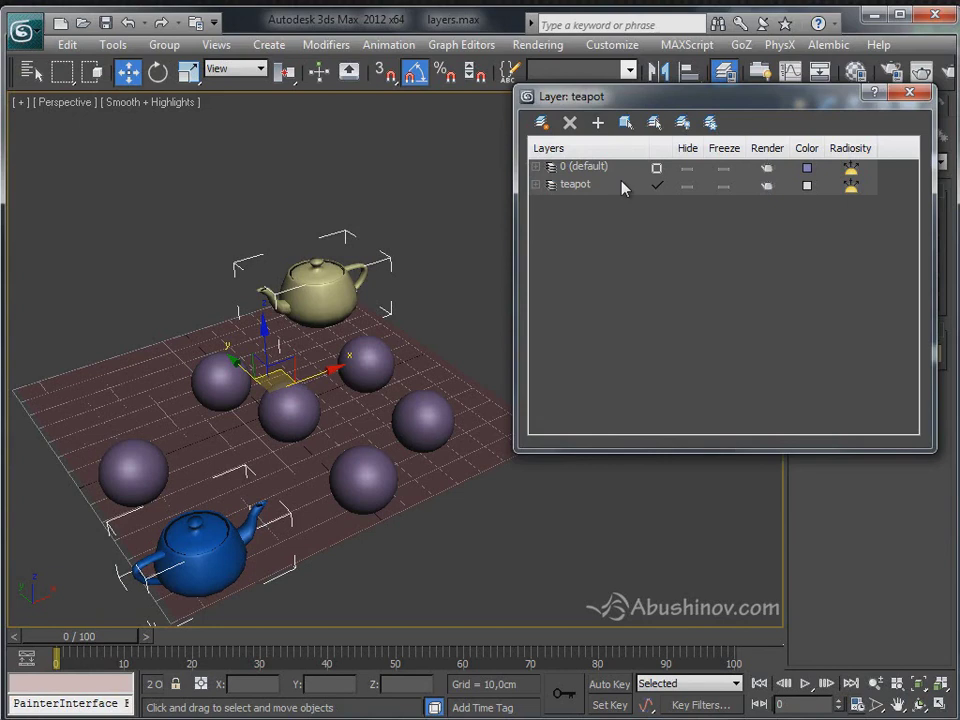
left_click(656, 168)
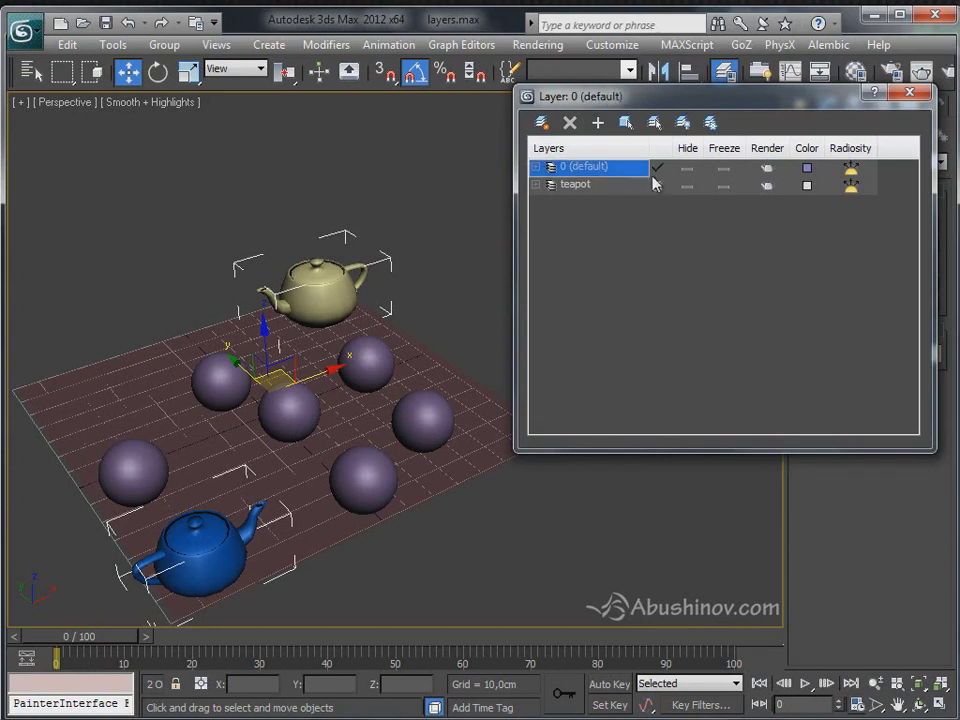
Expand the teapot layer and examine the objects it contains.
left_click(589, 187)
left_click(537, 185)
left_click(590, 203)
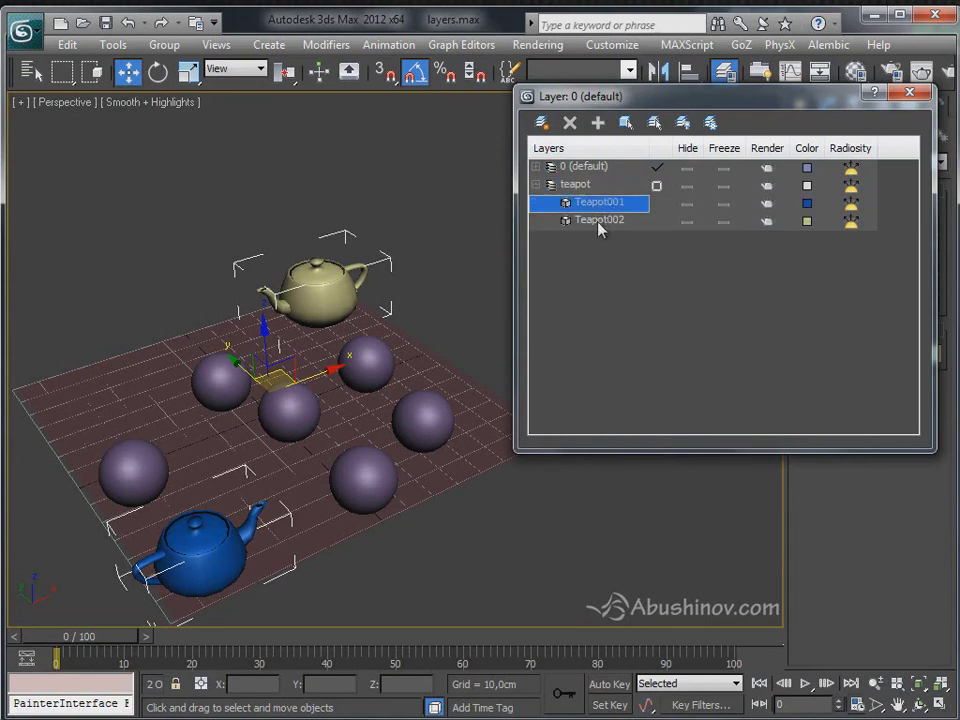
left_click(600, 221)
left_click(548, 203)
left_click(537, 185)
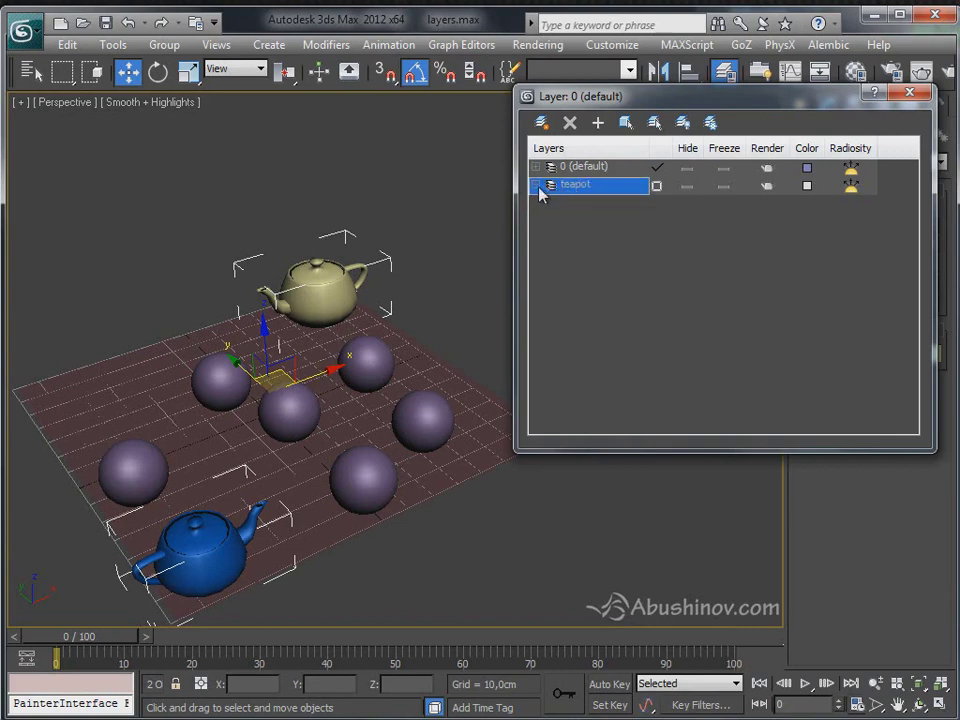
left_click(537, 185)
left_click(570, 205)
left_click(594, 222)
left_click(601, 205)
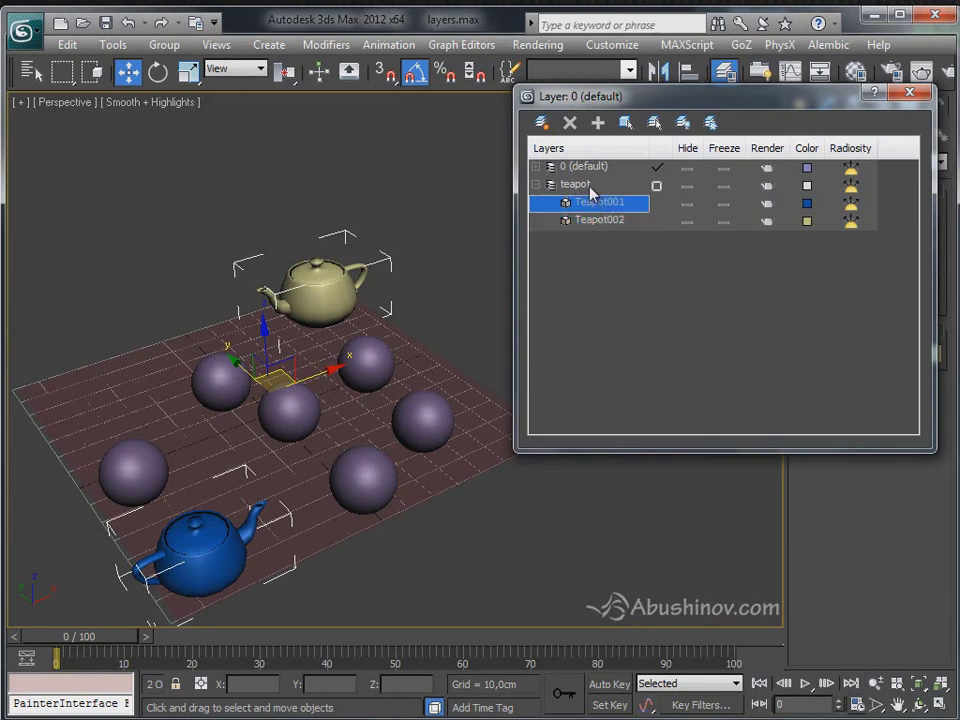
Select both teapots in the scene through the teapot layer's object entries and move them to the 0 (default) layer.
left_click(451, 290)
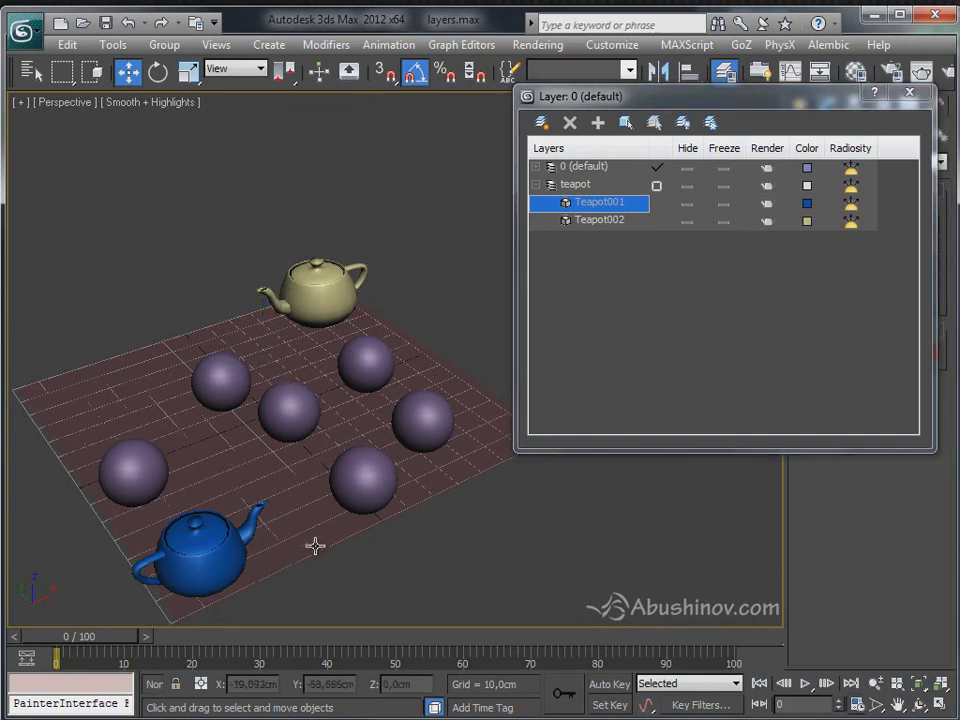
left_click(611, 219)
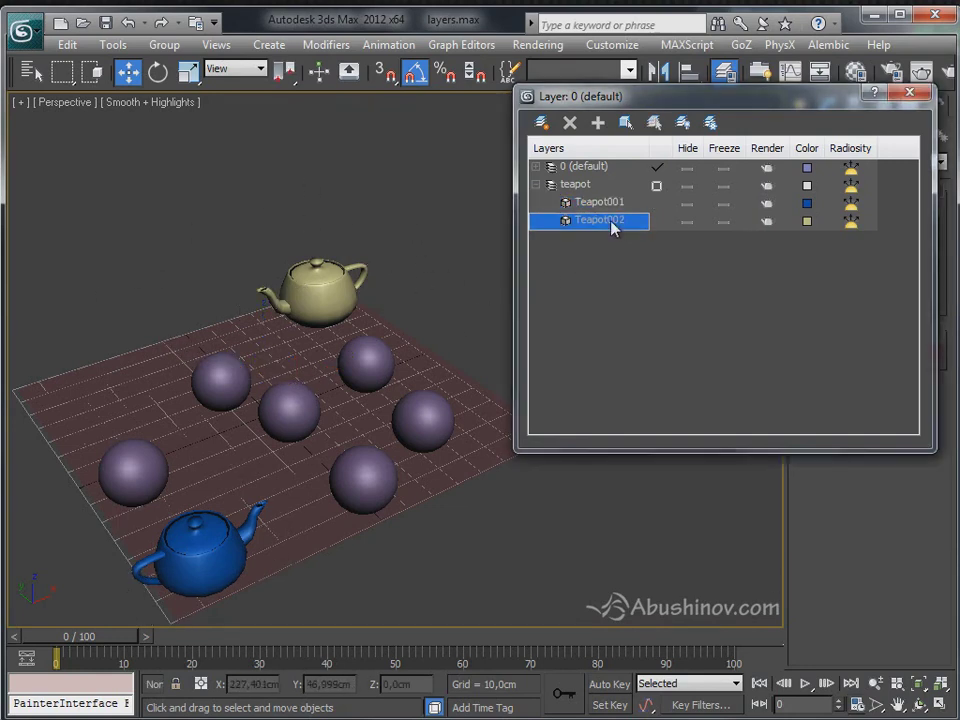
left_click(610, 204, "ctrl")
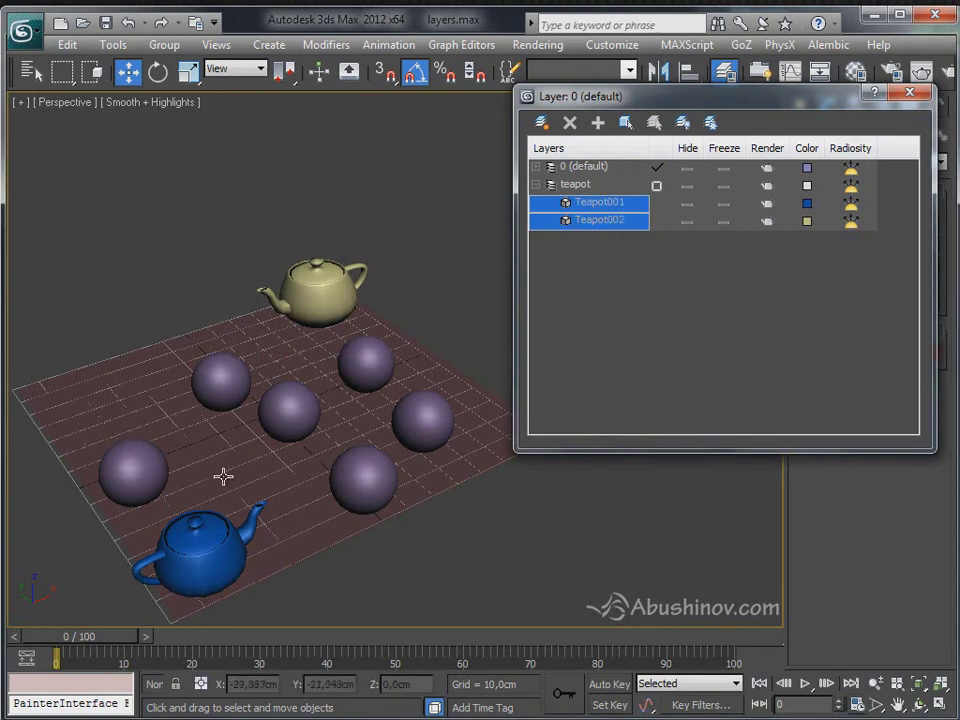
left_click(626, 124)
left_click(590, 168)
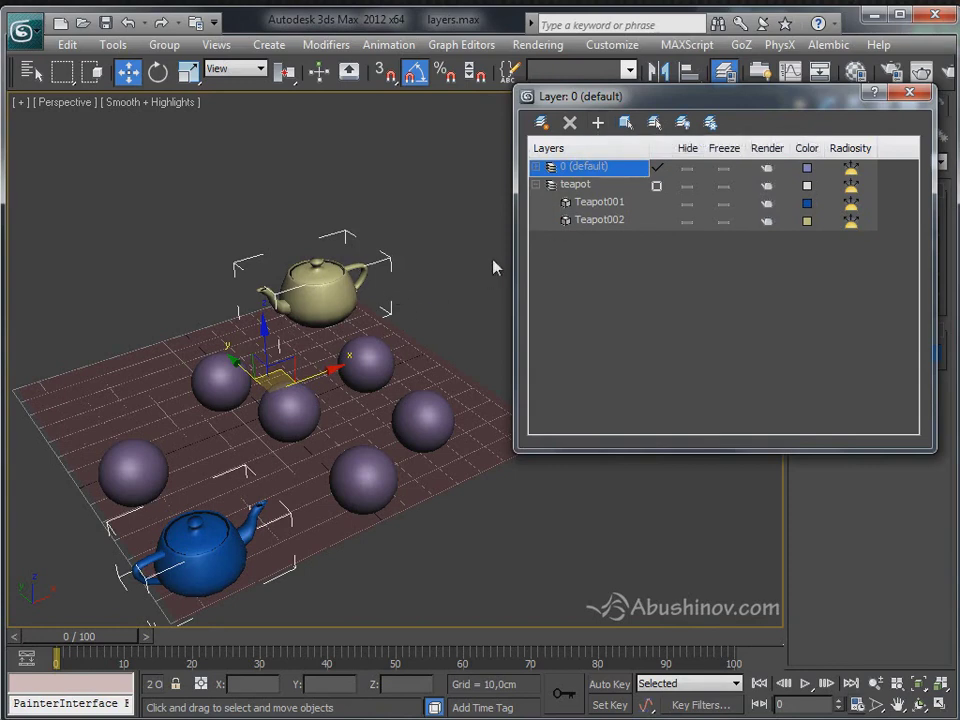
left_click(600, 125)
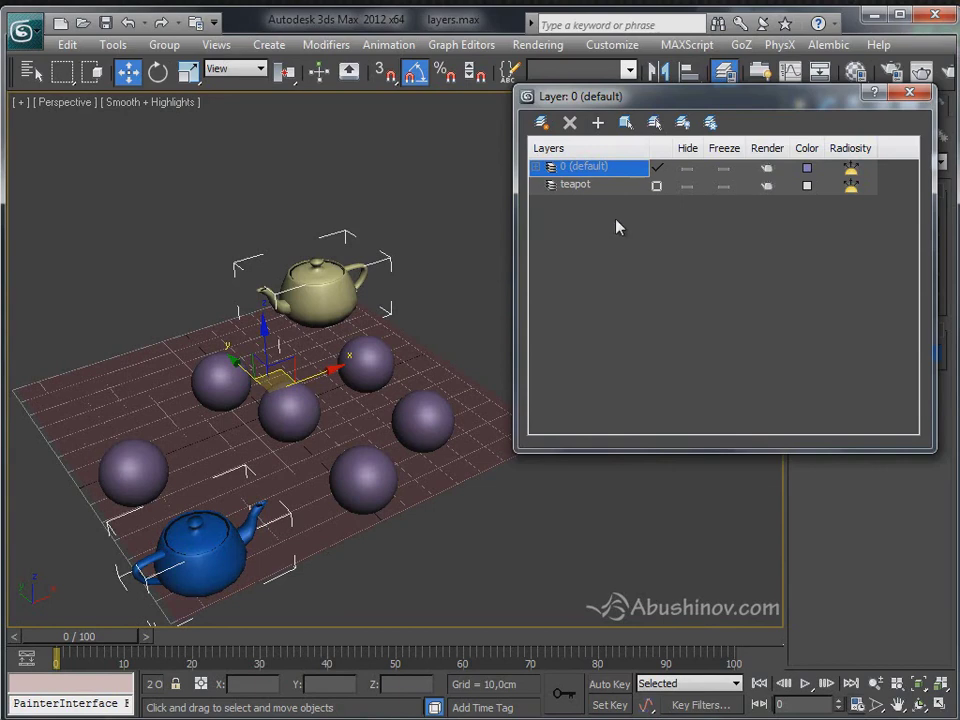
Delete the empty teapot layer.
left_click(585, 186)
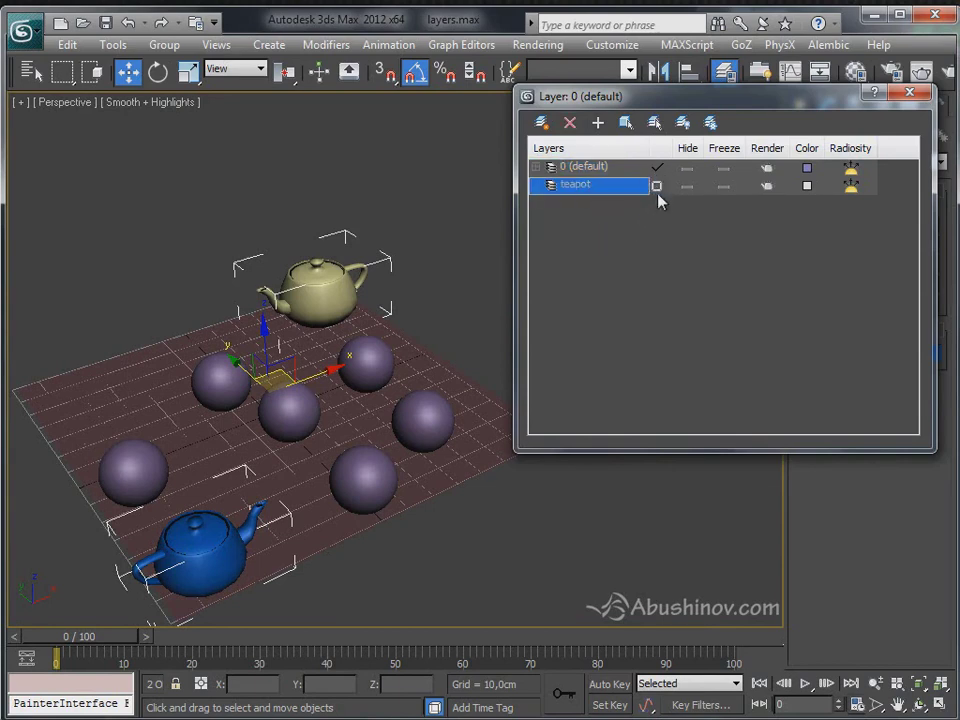
left_click(572, 220)
left_click(578, 188)
left_click(570, 123)
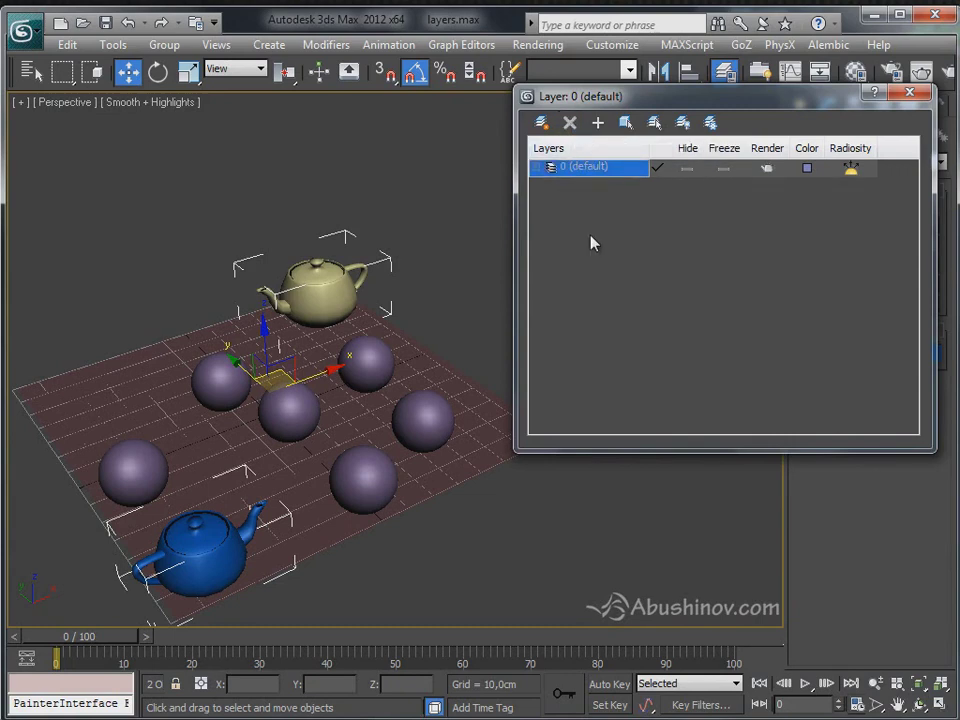
Put both teapots on a new layer named teapots, and make 0 (default) the current layer.
left_click(476, 280)
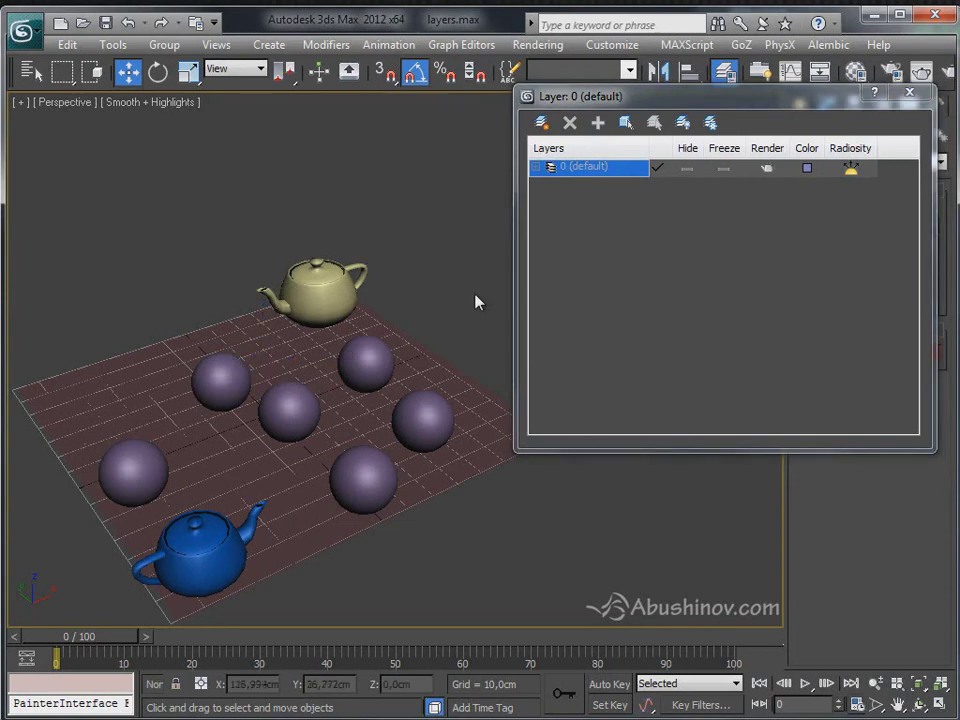
left_click(319, 286)
left_click(190, 525, "ctrl")
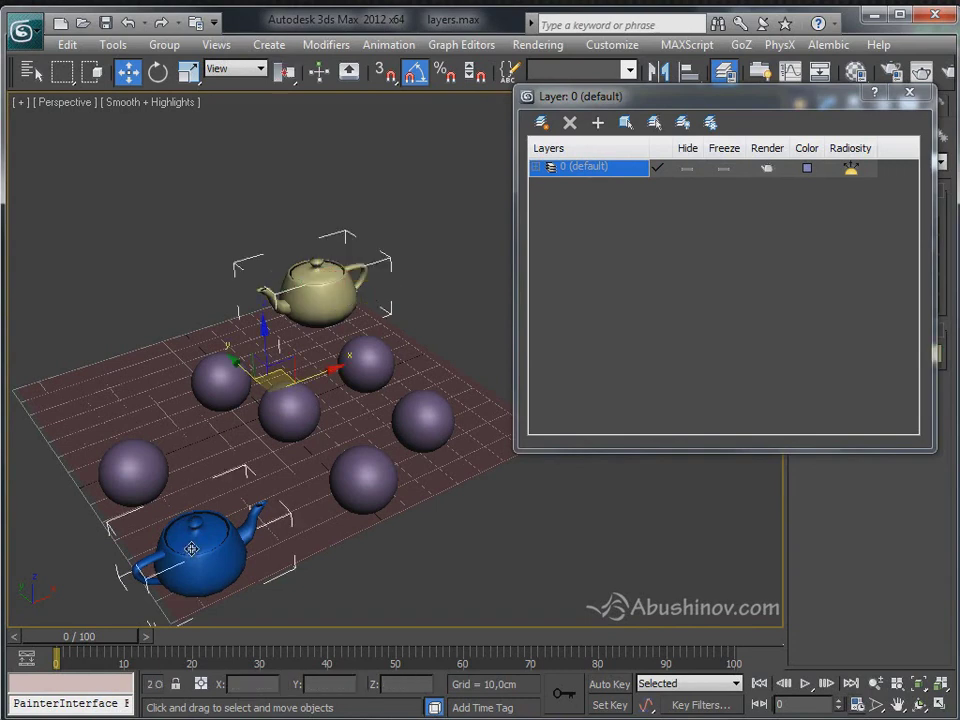
left_click(541, 122)
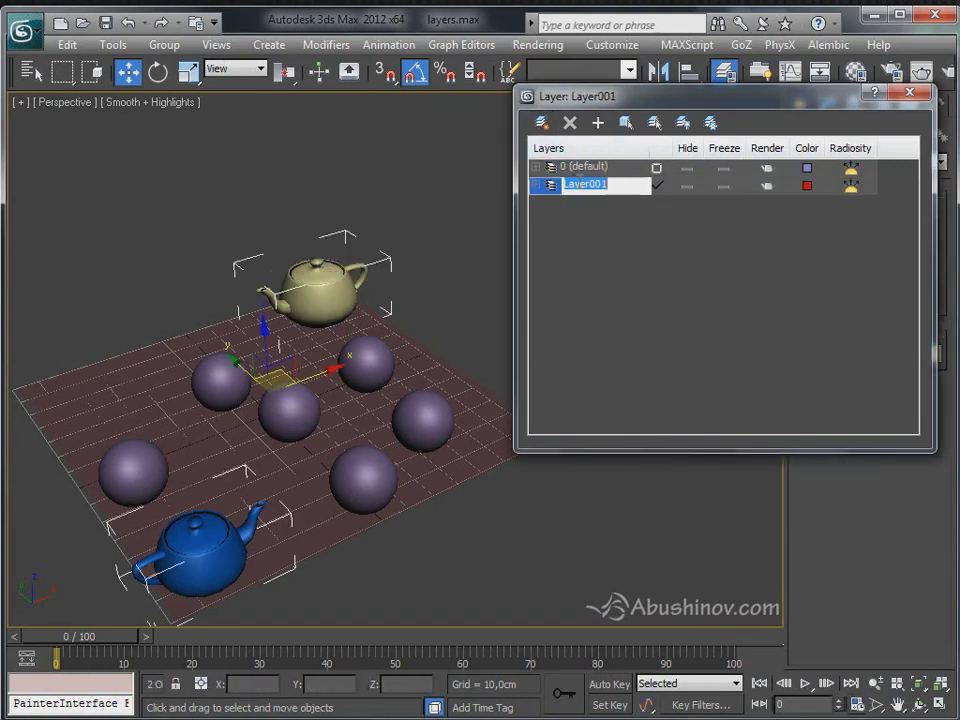
type("tea")
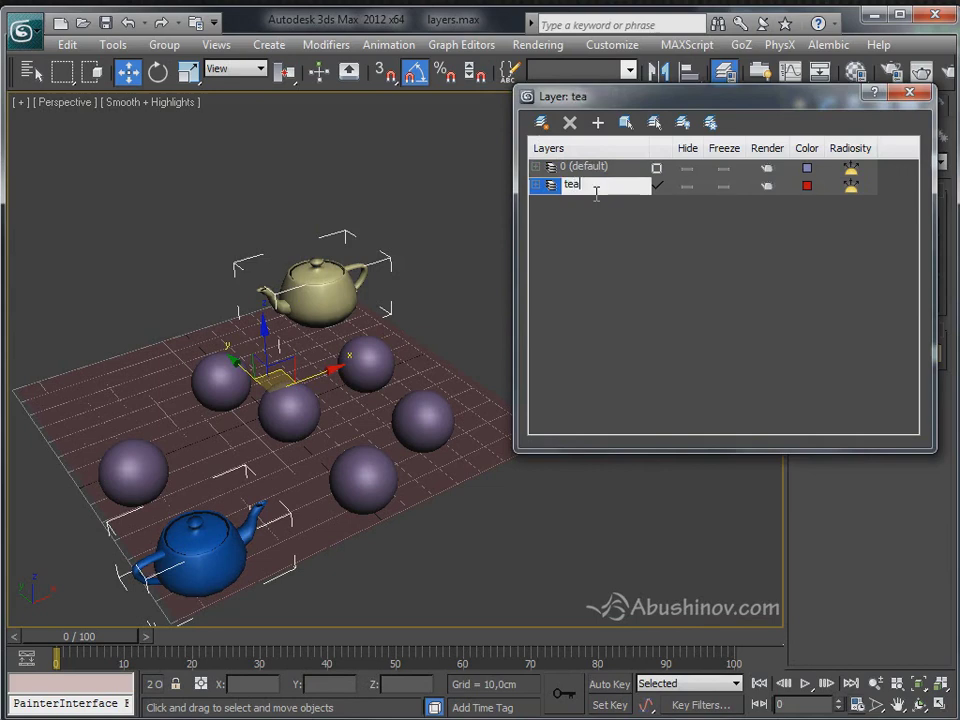
type("pots")
key("Return")
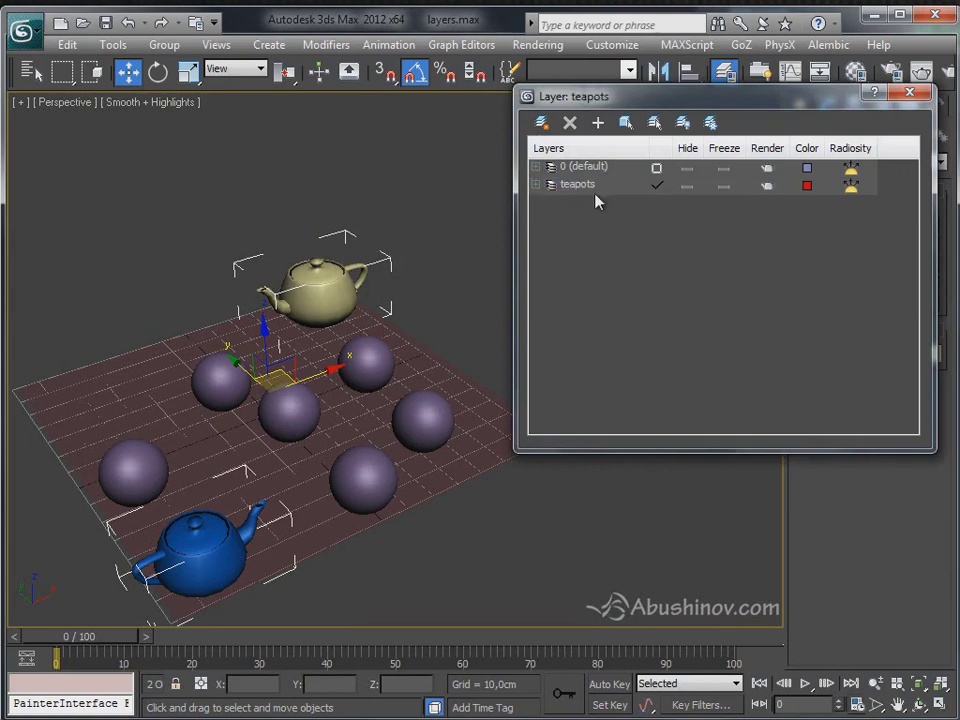
left_click(656, 168)
left_click(435, 273)
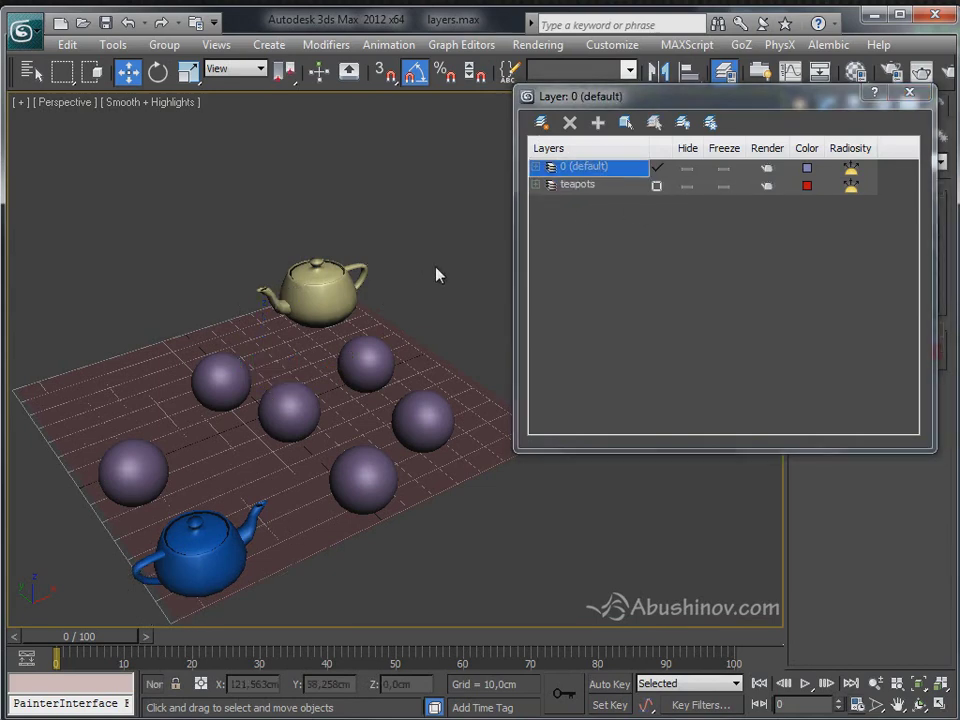
Select all six spheres and put them on a new layer named spheres.
left_click(150, 472)
left_click(220, 381, "ctrl")
left_click(289, 403, "ctrl")
left_click(364, 382, "ctrl")
left_click(422, 420, "ctrl")
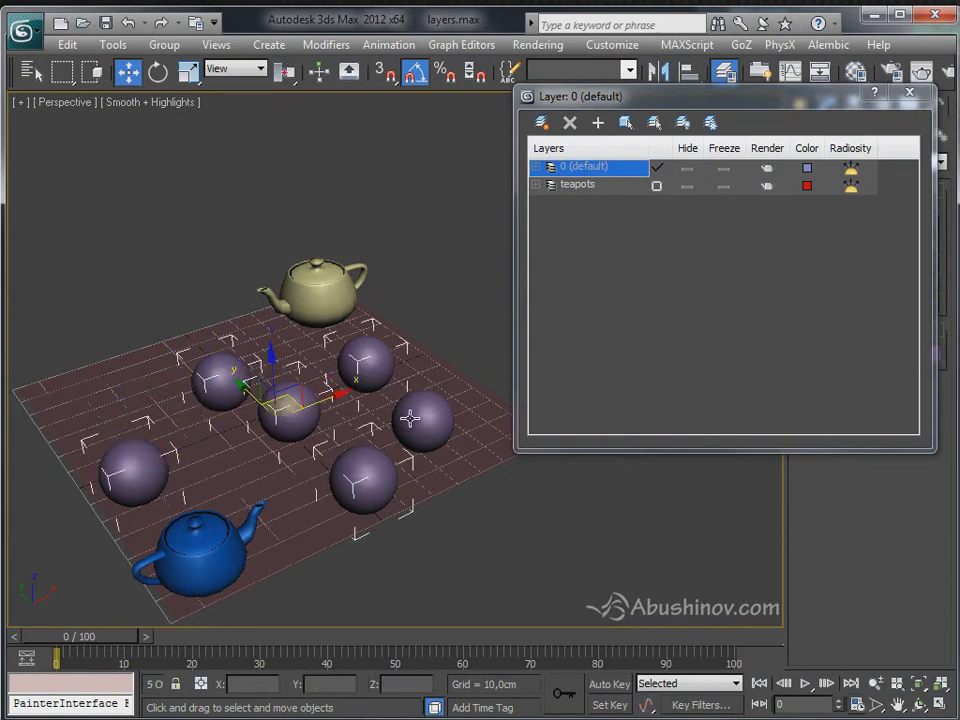
left_click(363, 478, "ctrl")
left_click(541, 122)
left_click(580, 185)
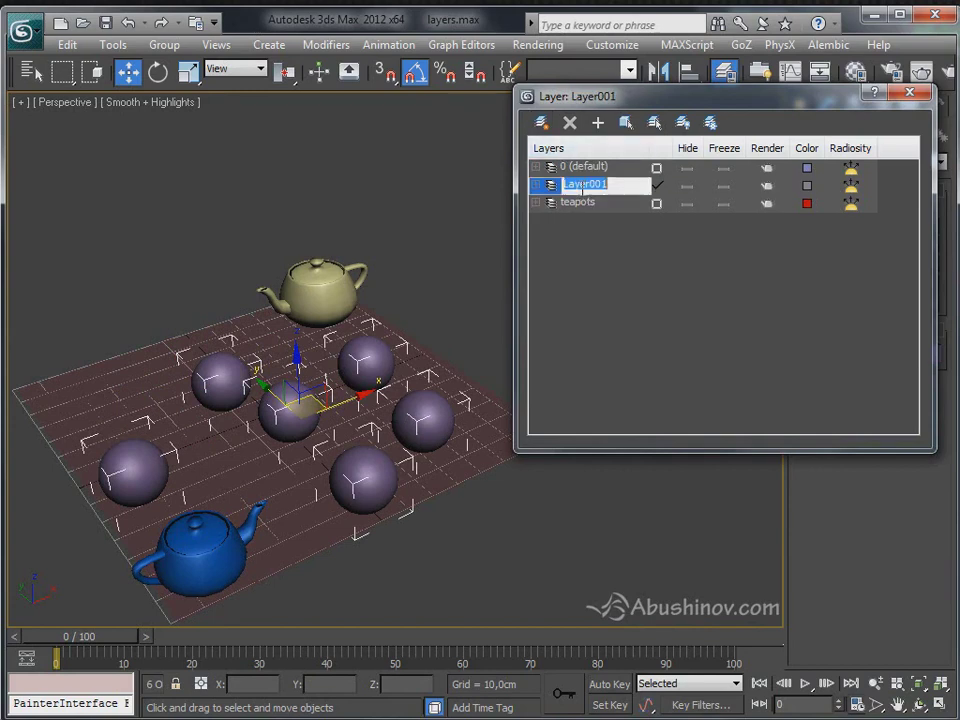
type("spheres")
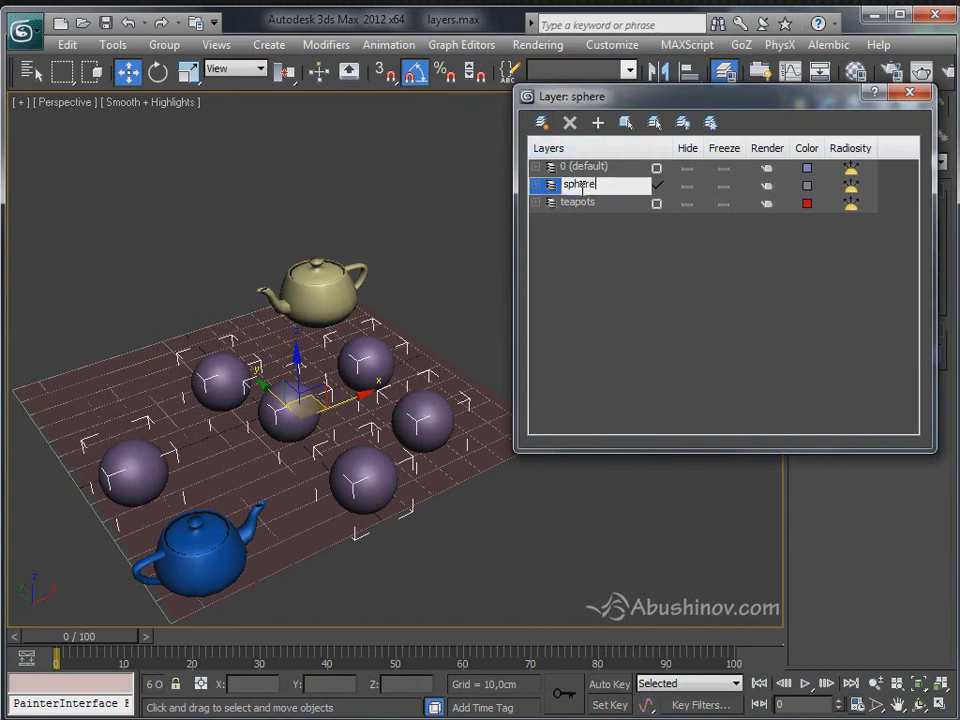
key("Return")
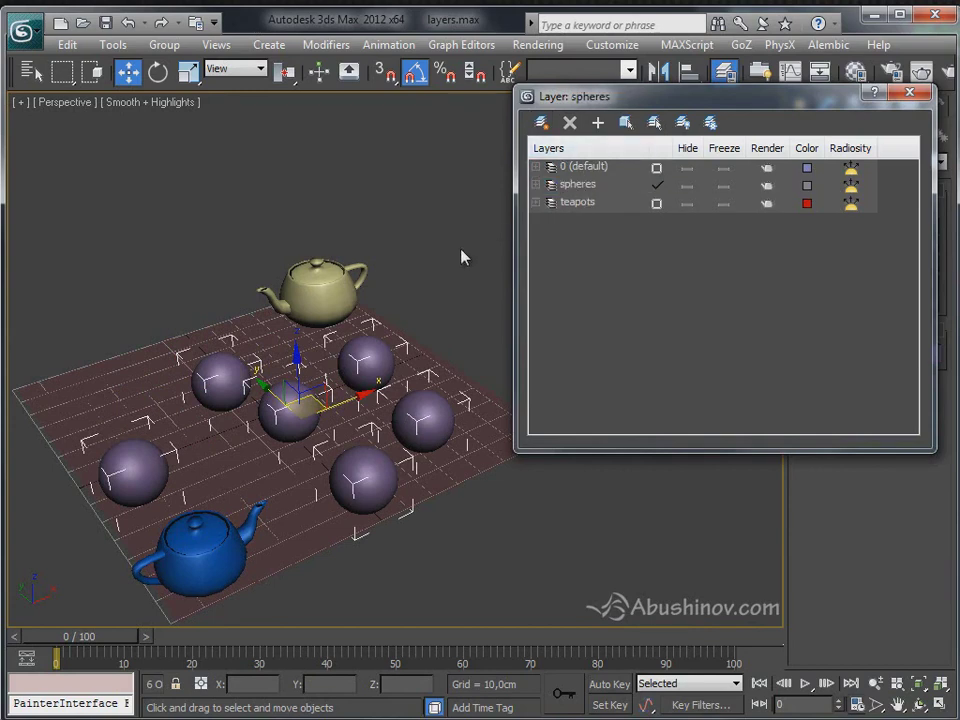
Put the ground plane on a new layer named plane.
left_click(279, 332)
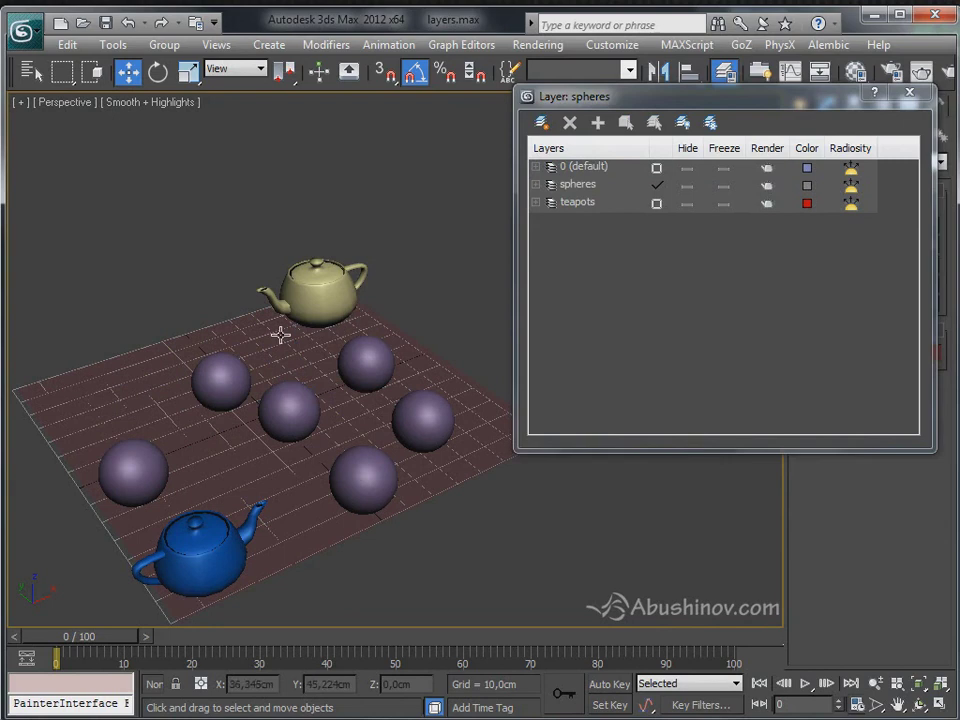
left_click(541, 122)
left_click(600, 185)
type("plane")
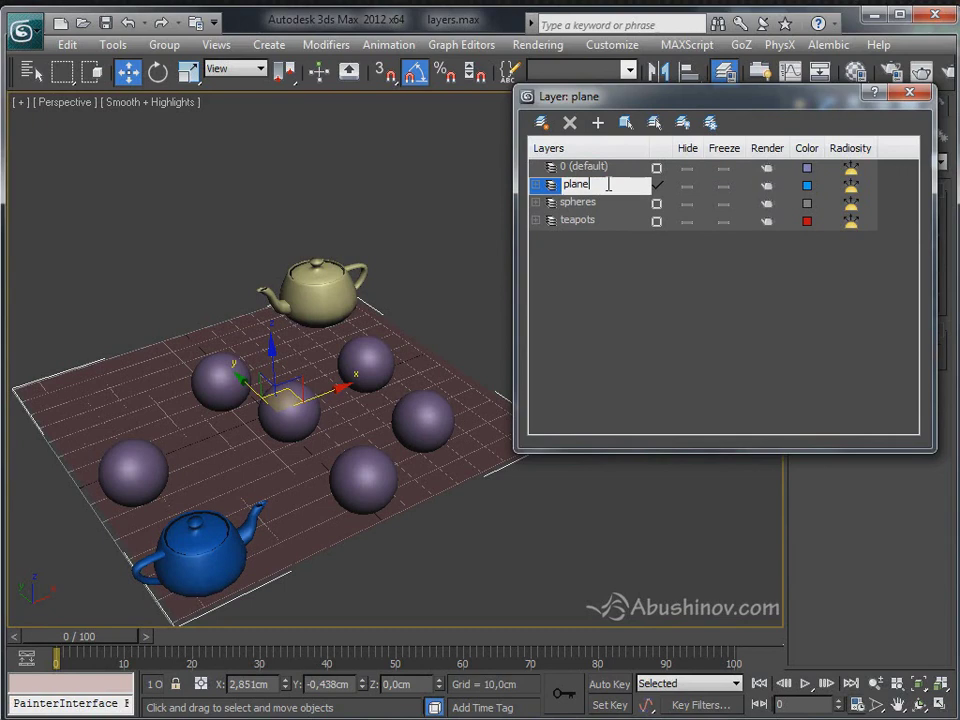
key("Return")
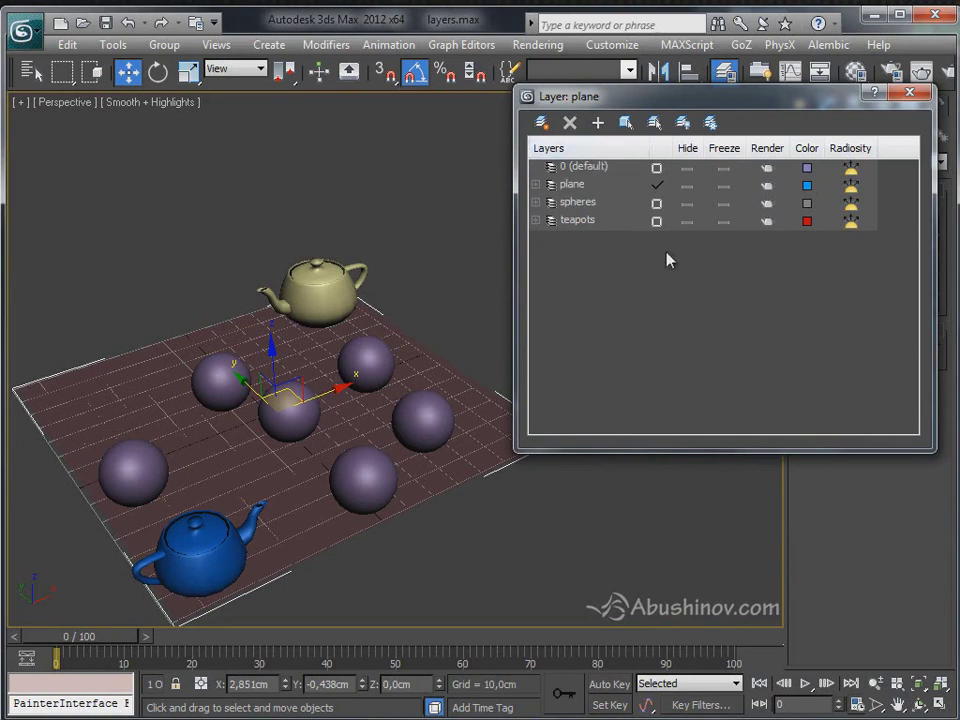
left_click_drag(746, 99, 724, 118)
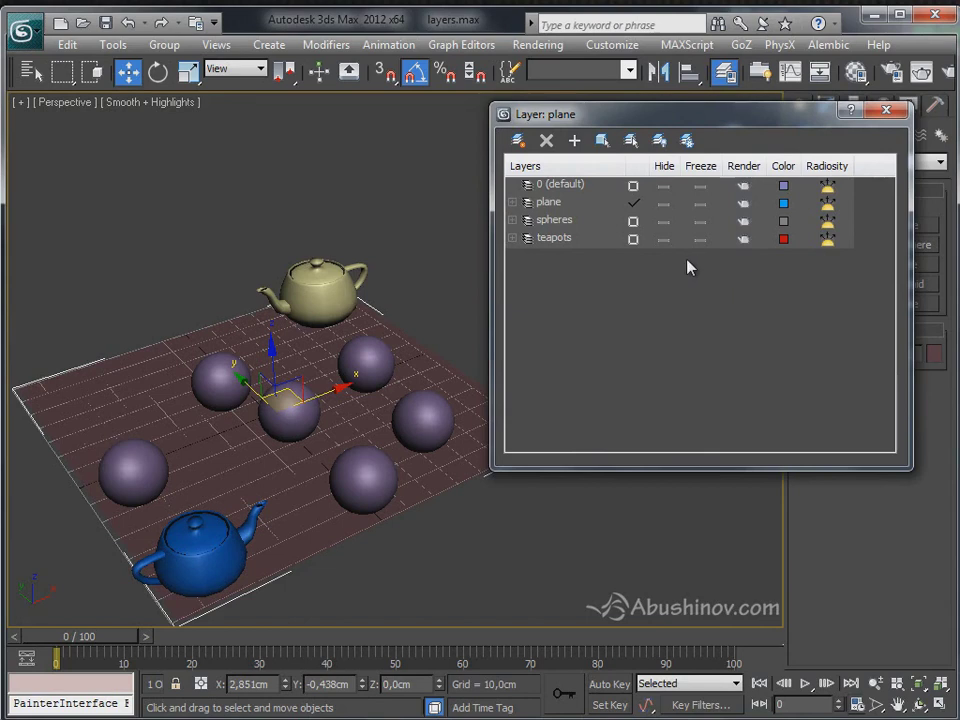
Expand the teapots layer to examine which objects it contains, and collapse it again.
left_click(548, 240)
left_click(517, 241)
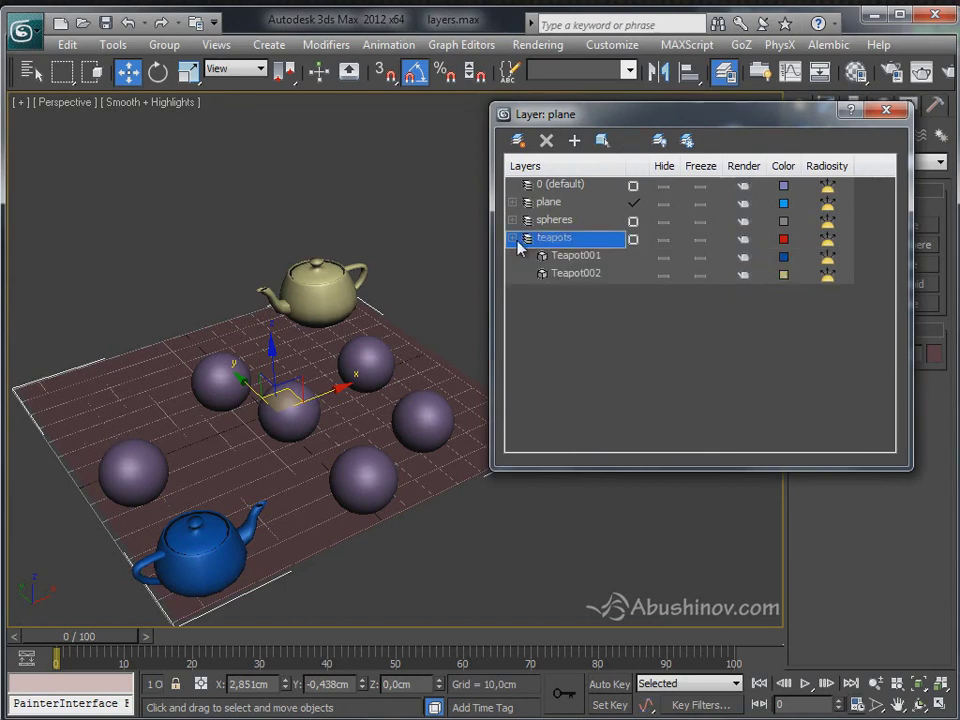
left_click(577, 255)
left_click(576, 272)
left_click(540, 238)
left_click(513, 238)
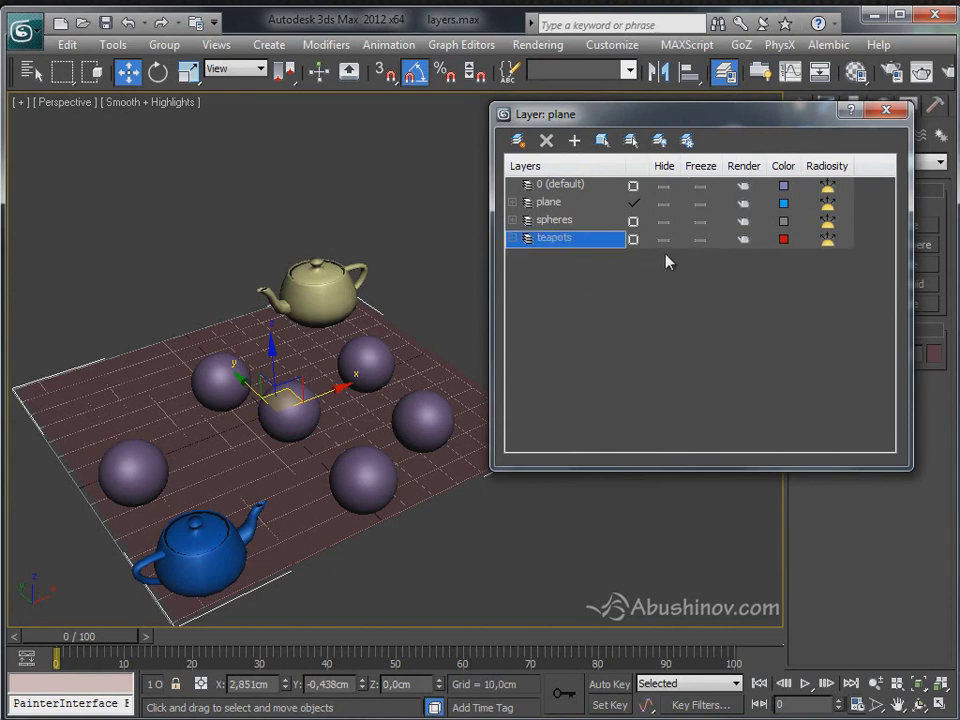
Make 0 (default) the current layer and highlight the teapots layer in the list.
left_click(633, 186)
left_click(582, 238)
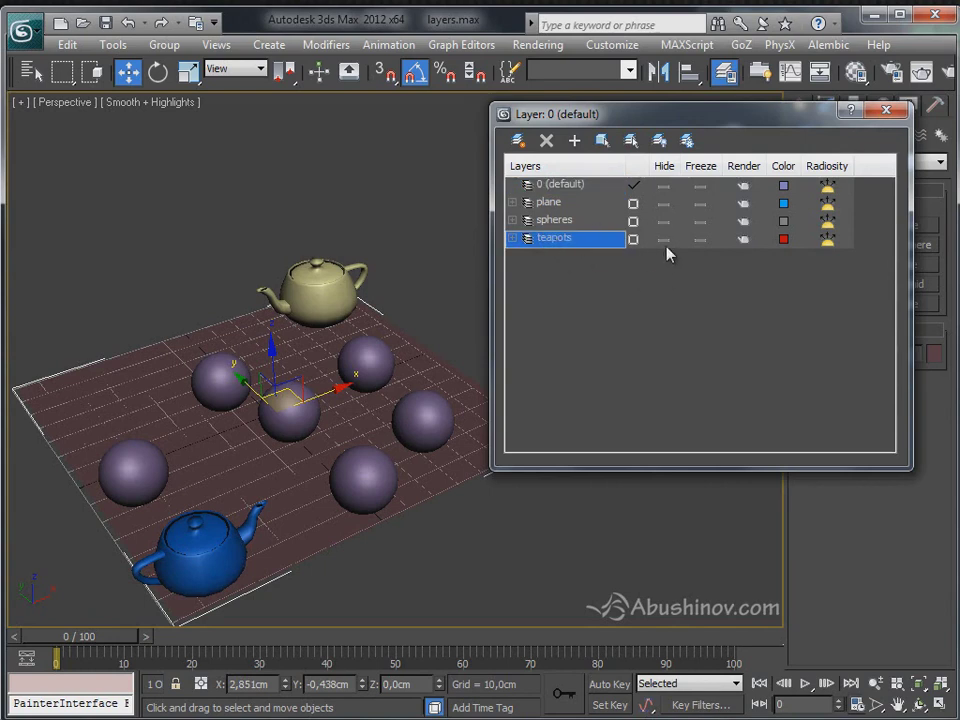
Try out the teapots layer's display states by hiding and unhiding it, and freezing and unfreezing it.
left_click(664, 241)
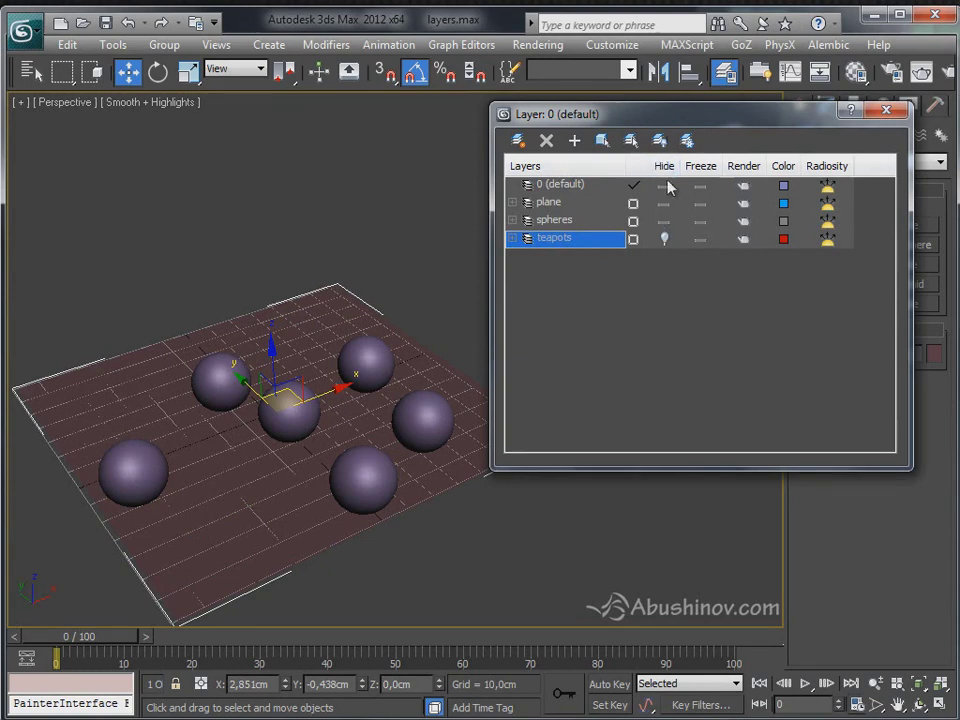
left_click(663, 239)
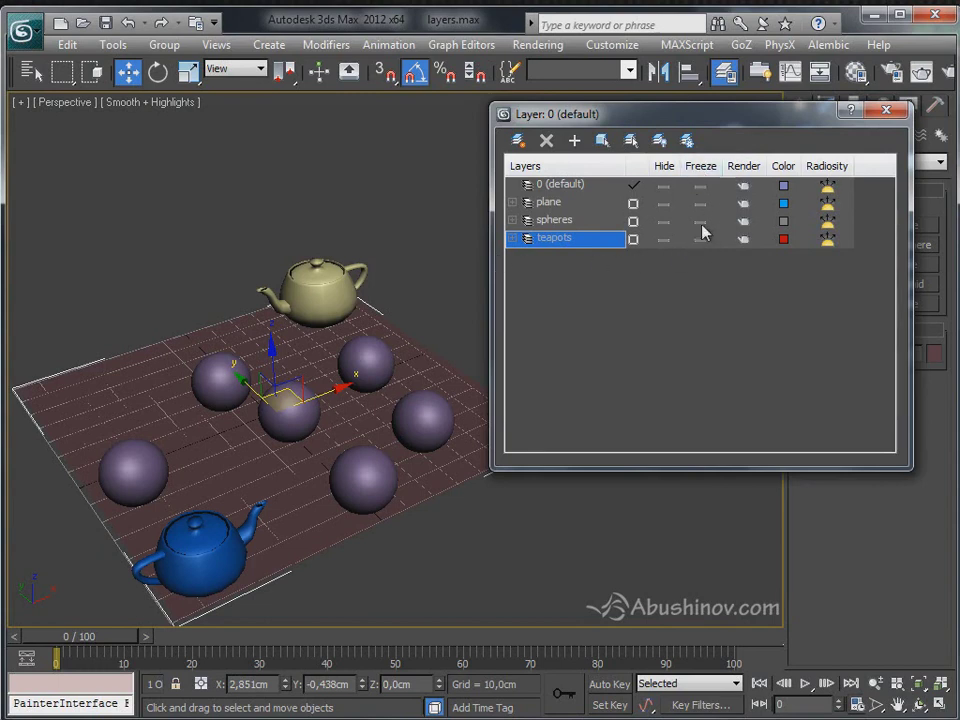
left_click(701, 240)
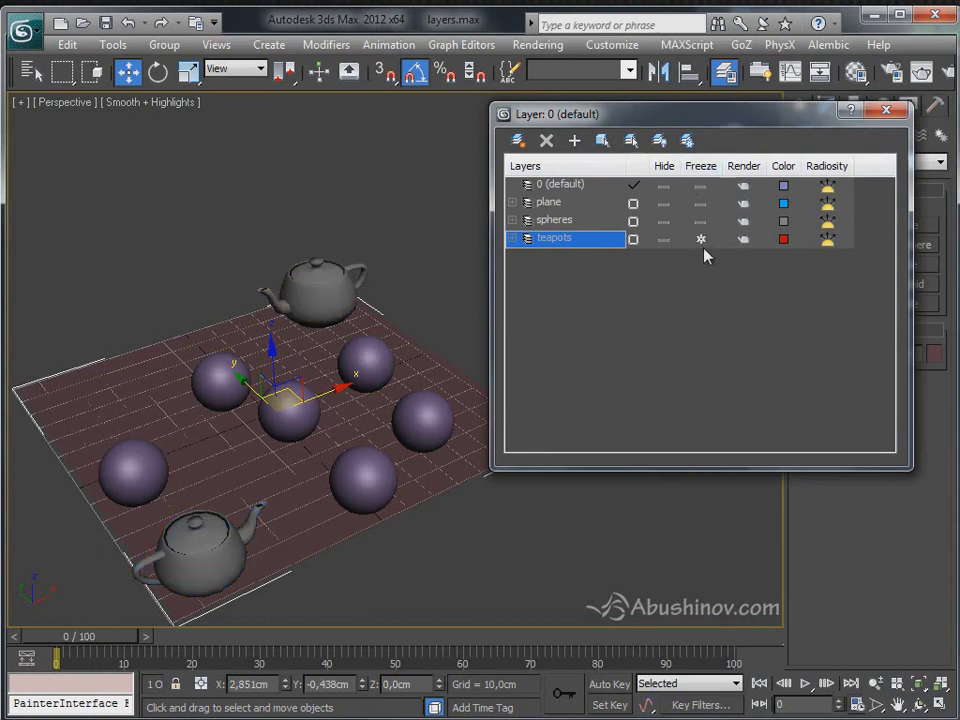
left_click(701, 240)
Try hiding the spheres, plane and teapots layers in different combinations, and unhide all three.
left_click(664, 221)
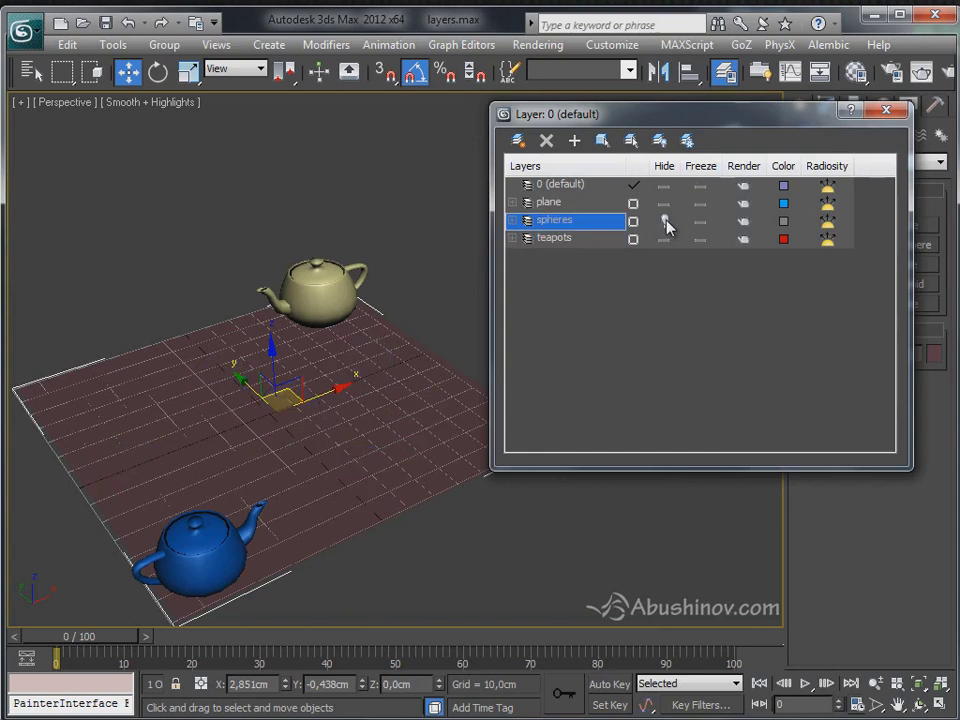
left_click(664, 203)
left_click(664, 221)
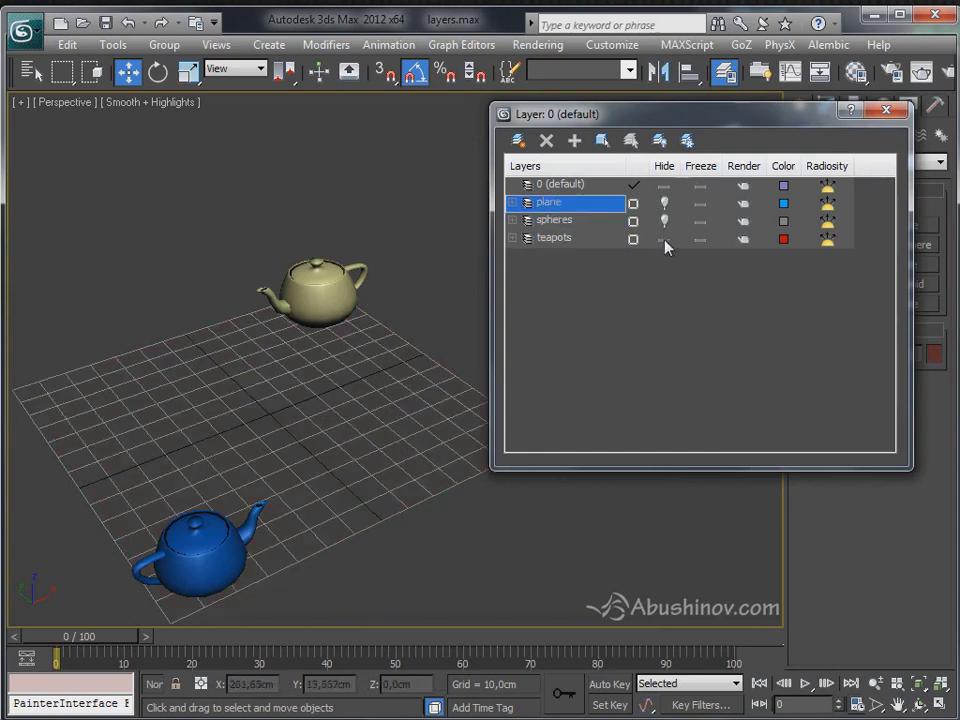
left_click(664, 238)
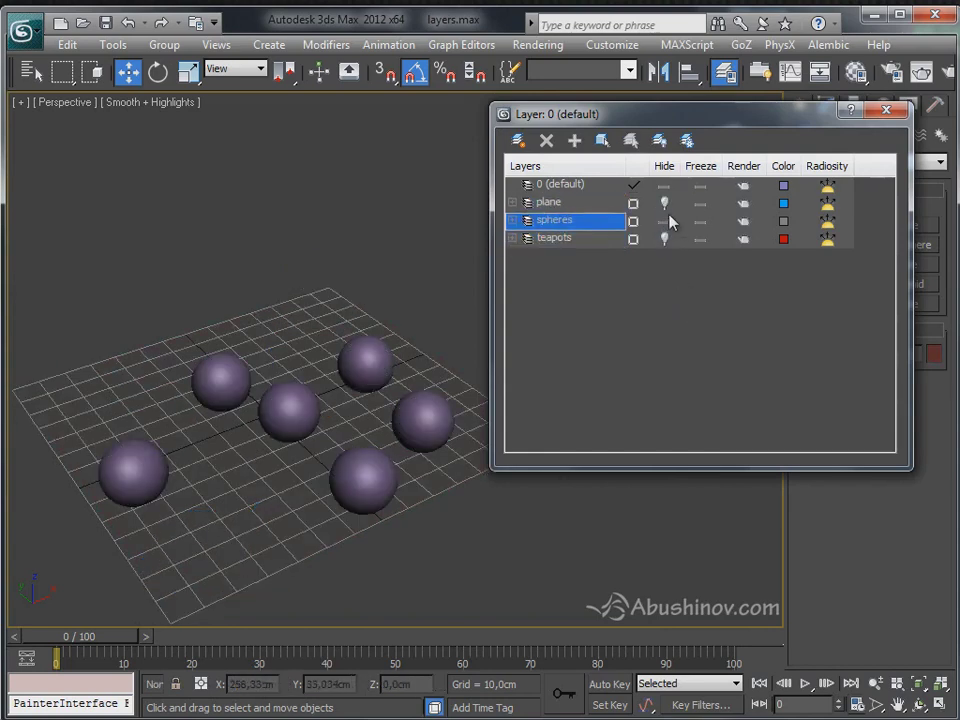
left_click(665, 221)
left_click(664, 238)
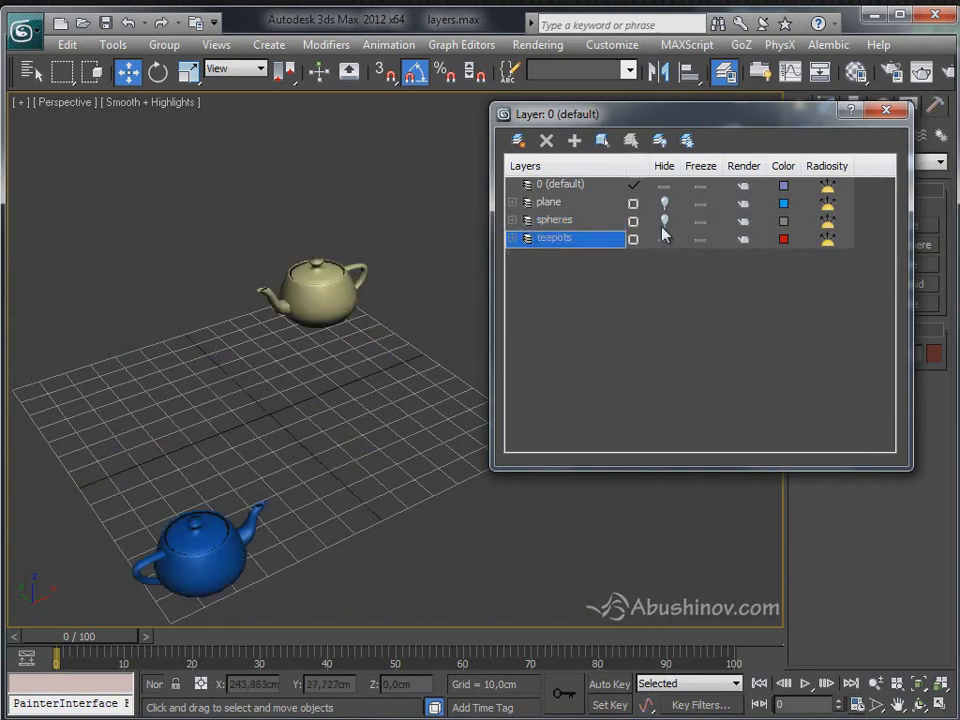
left_click(664, 221)
left_click(664, 203)
Highlight the 0 (default) layer and close the layer manager.
left_click(572, 186)
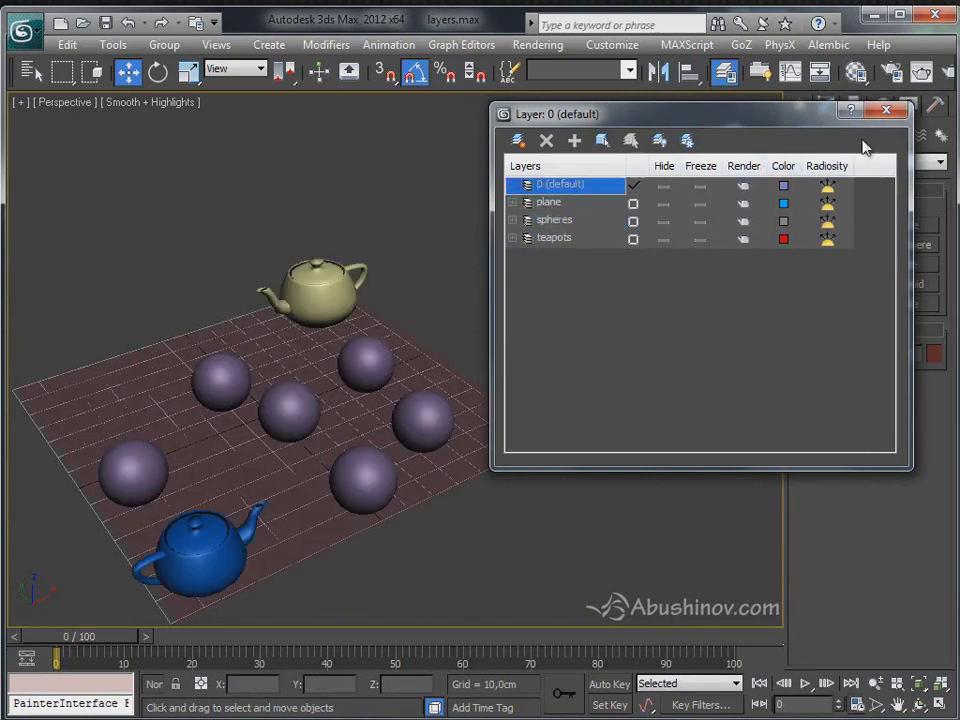
left_click(881, 113)
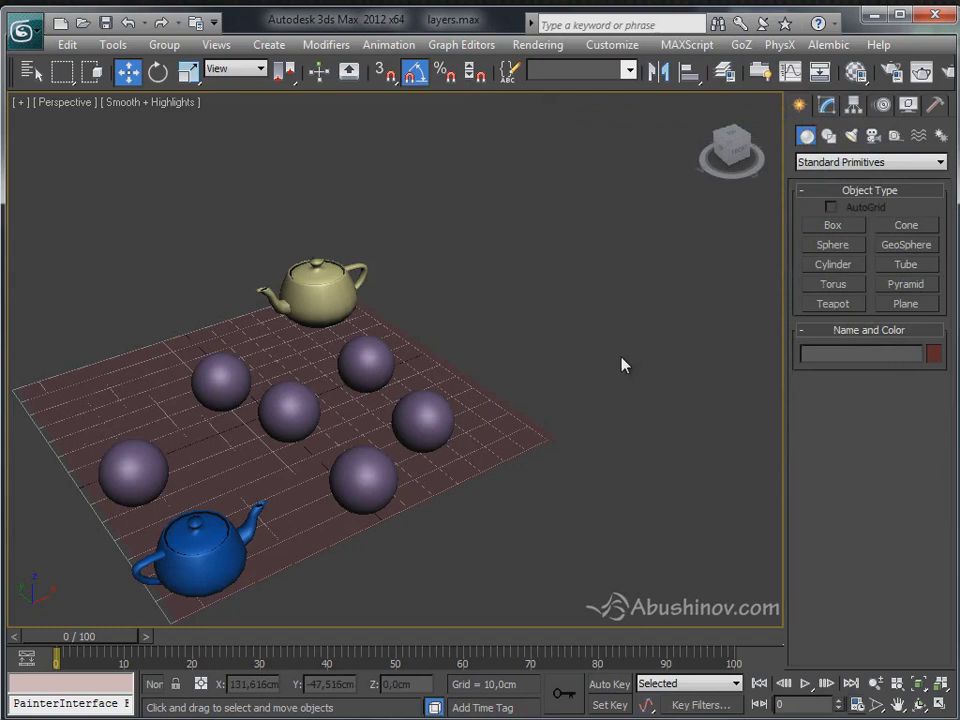